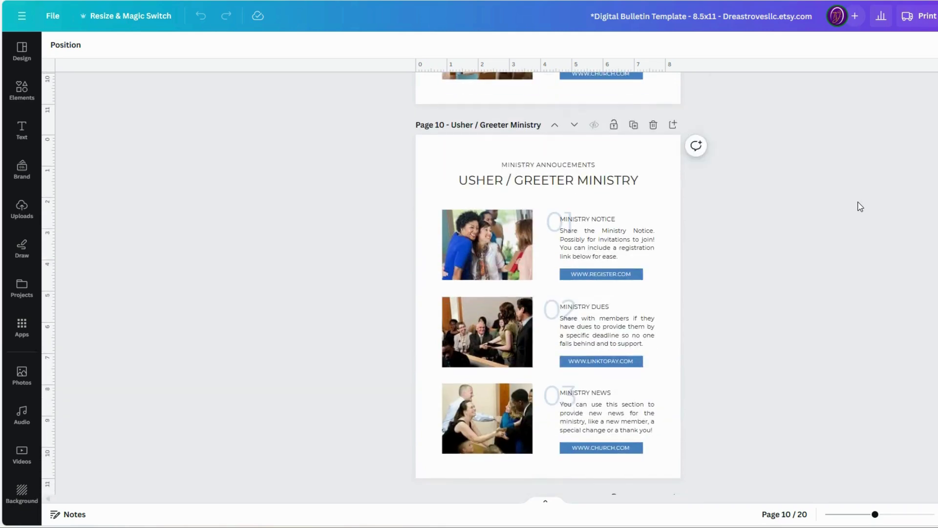
Delete the placeholder QR code beside "Pray for Me" on the QR Code Sheet page.
scroll(860, 206, down, 12)
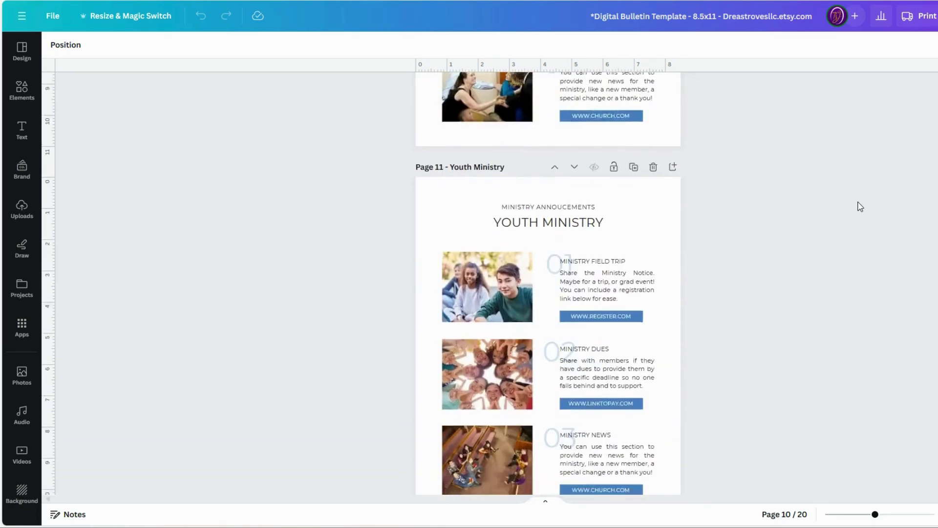
scroll(860, 206, down, 12)
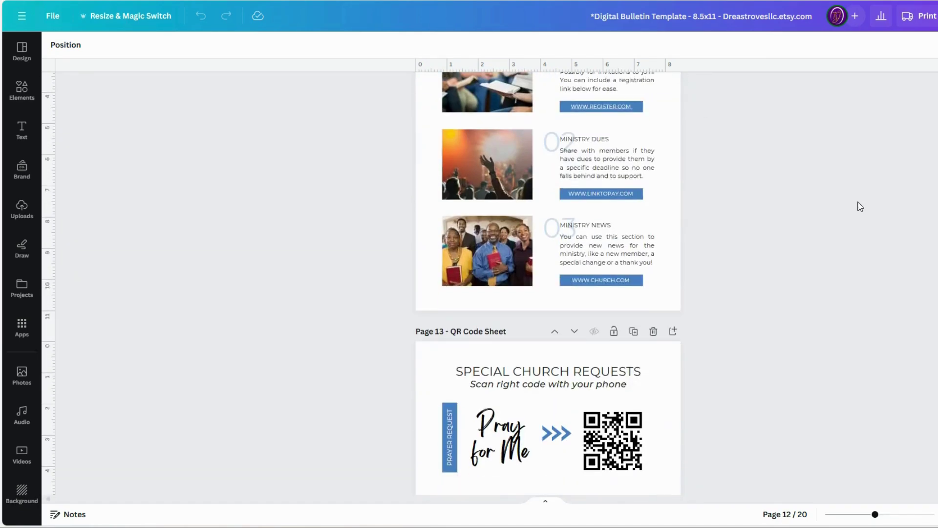
scroll(860, 207, down, 5)
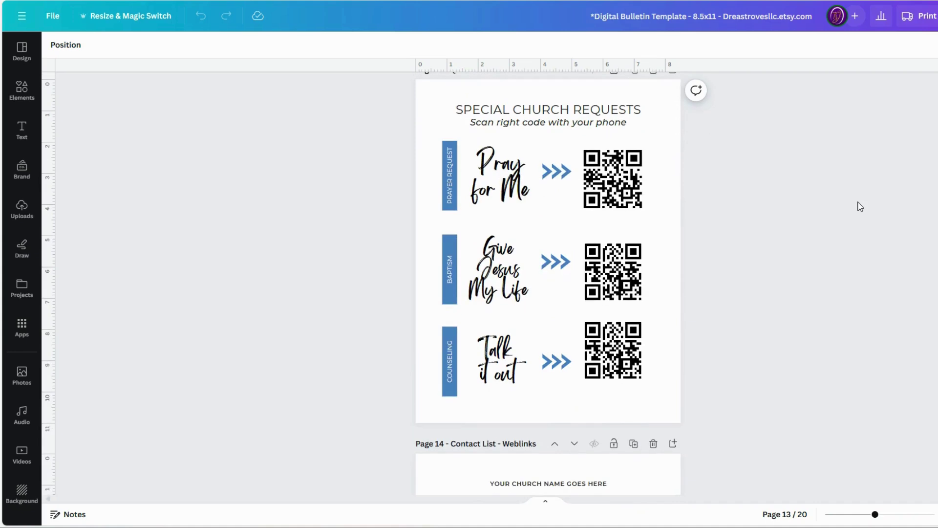
scroll(860, 207, up, 2)
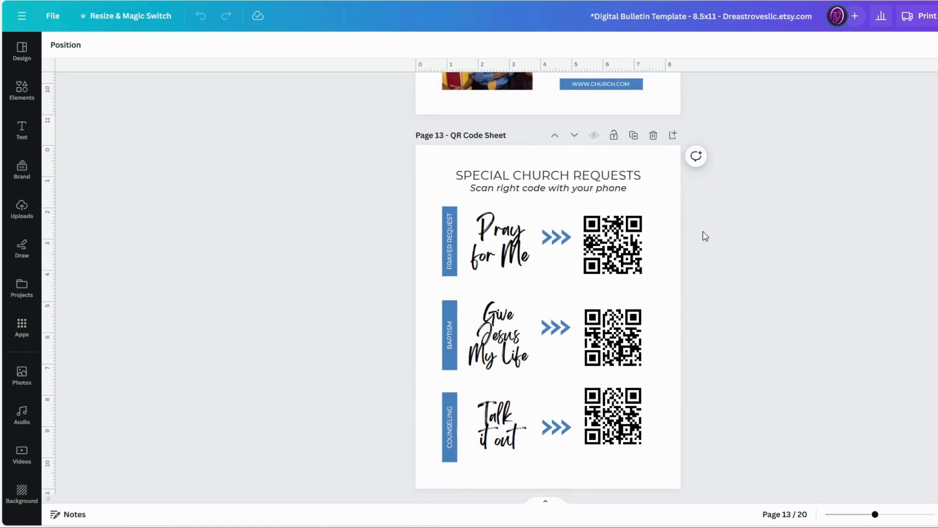
click(585, 248)
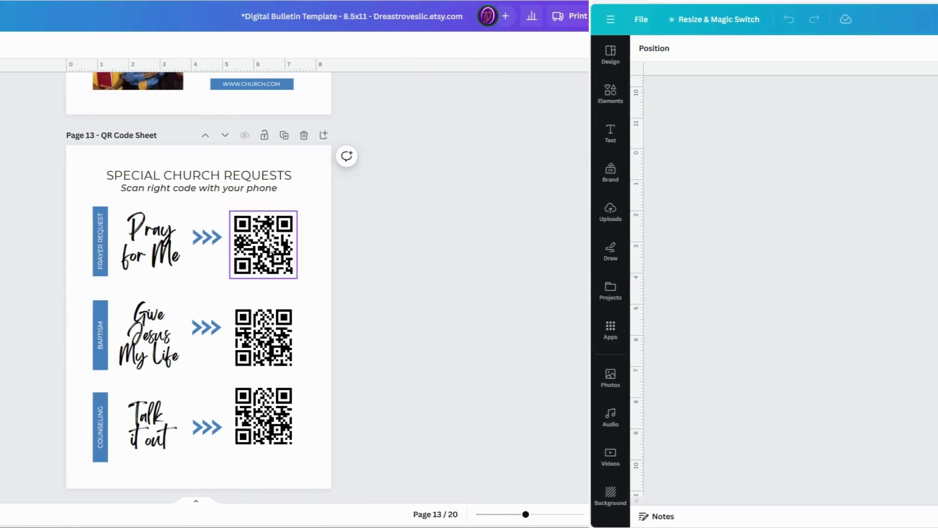
key(Delete)
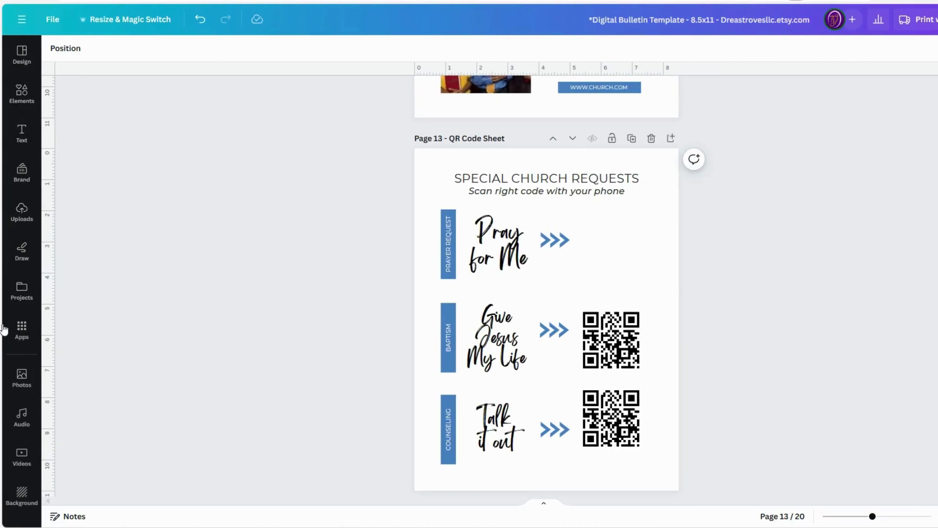
Search the apps for "qr code" and open the QR Code app.
click(22, 330)
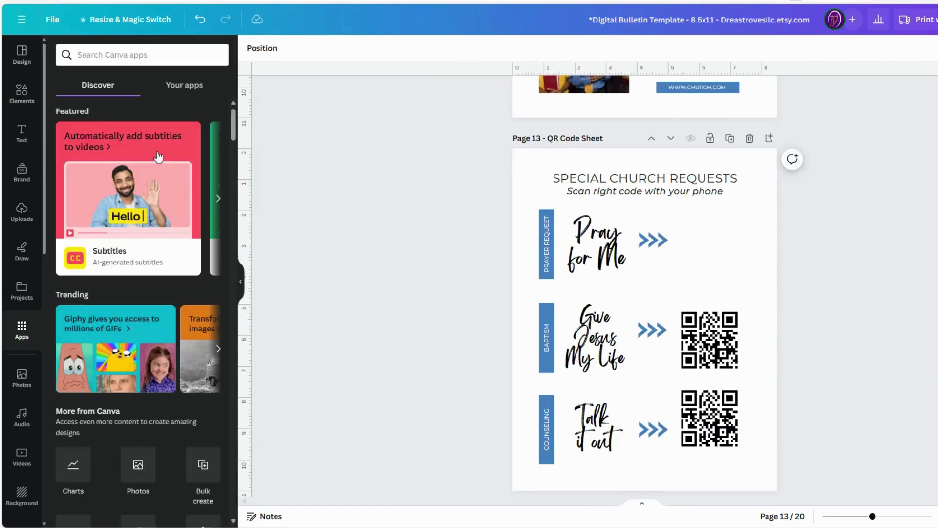
click(120, 62)
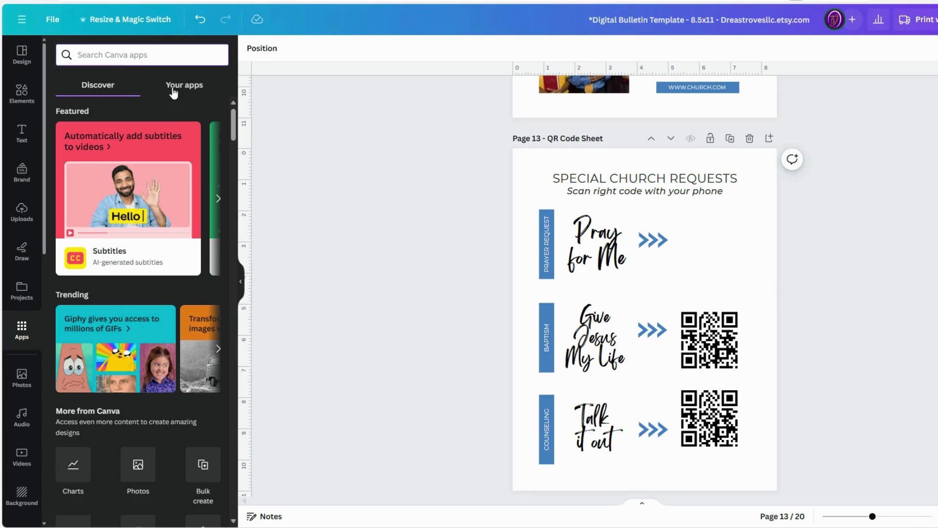
text(qr code)
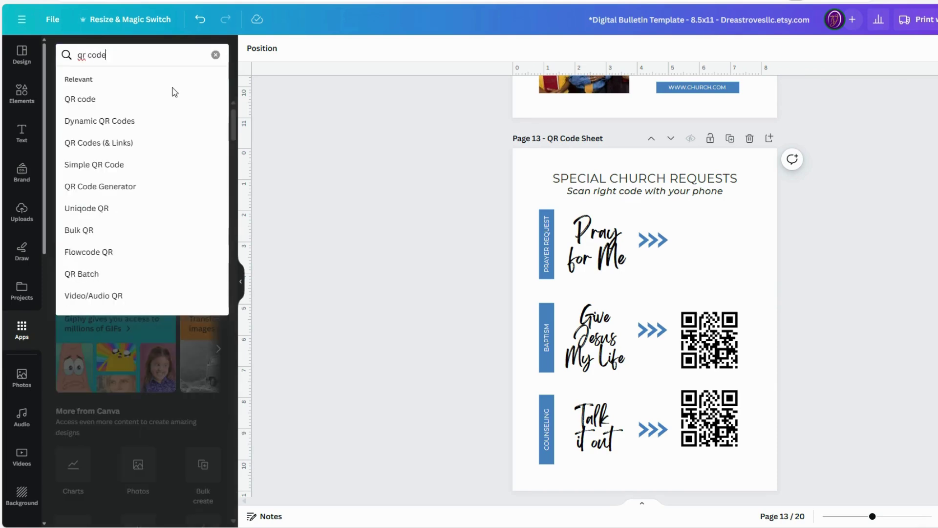
key(Return)
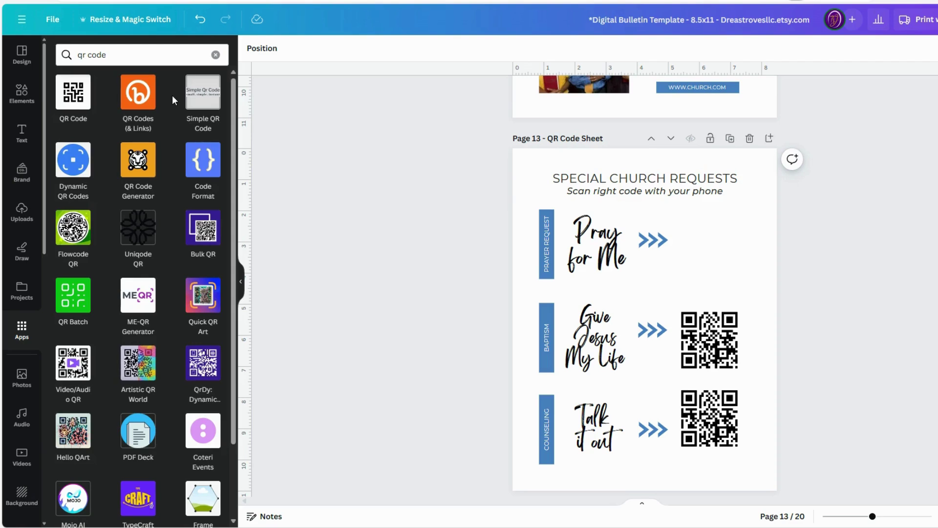
click(75, 97)
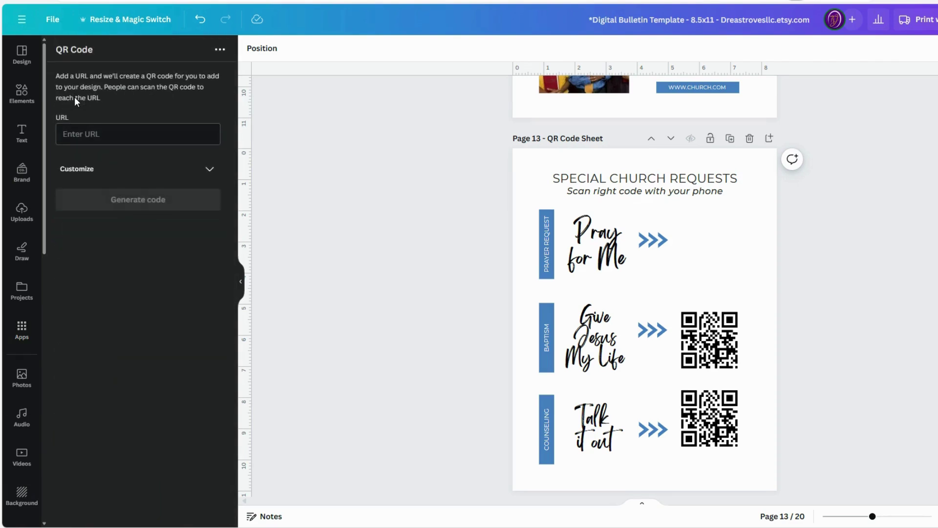
click(82, 134)
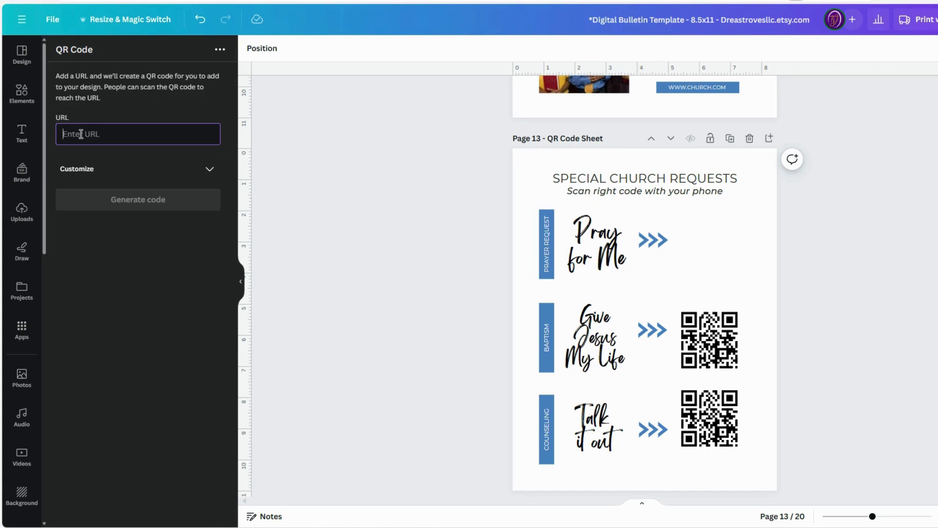
text(www.dreasdes)
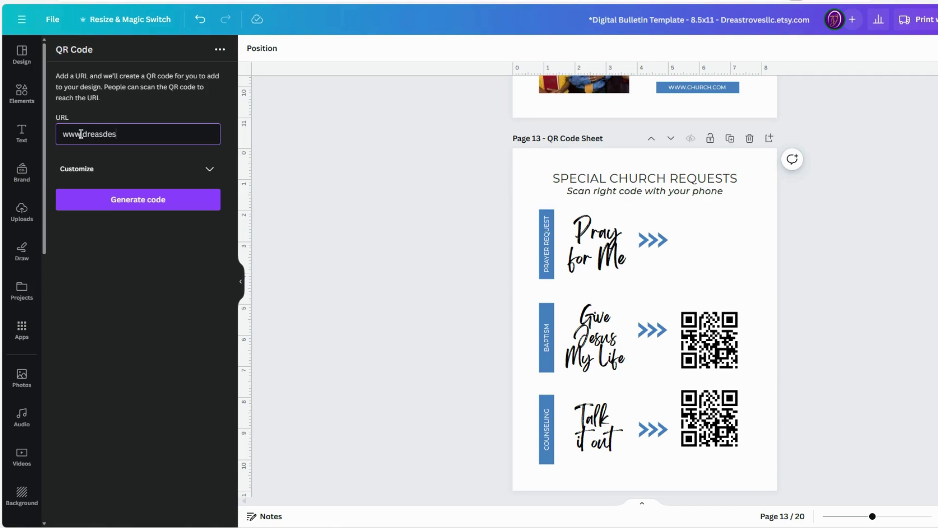
text(igntrove.com)
click(135, 204)
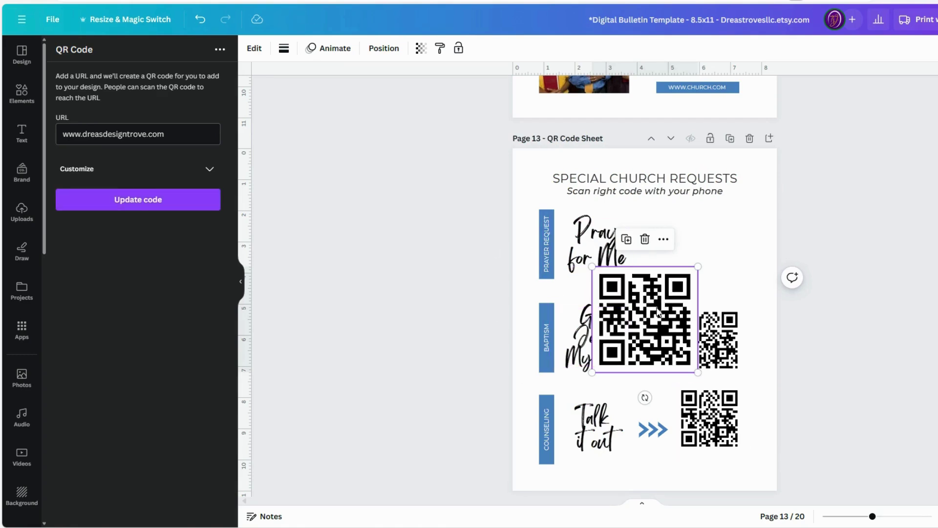
Shrink the new QR code to match the other codes and place it beside the "Pray for Me" arrows.
drag(659, 309, 700, 241)
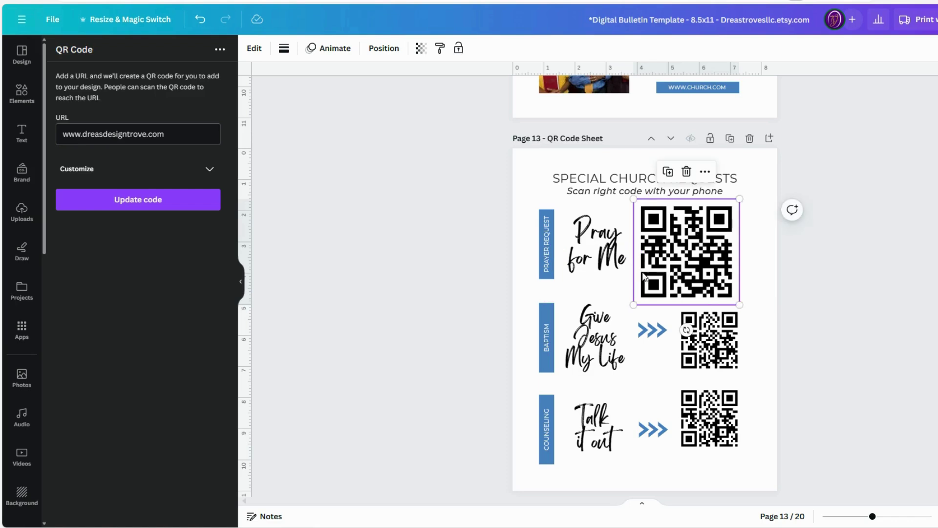
drag(634, 304, 681, 266)
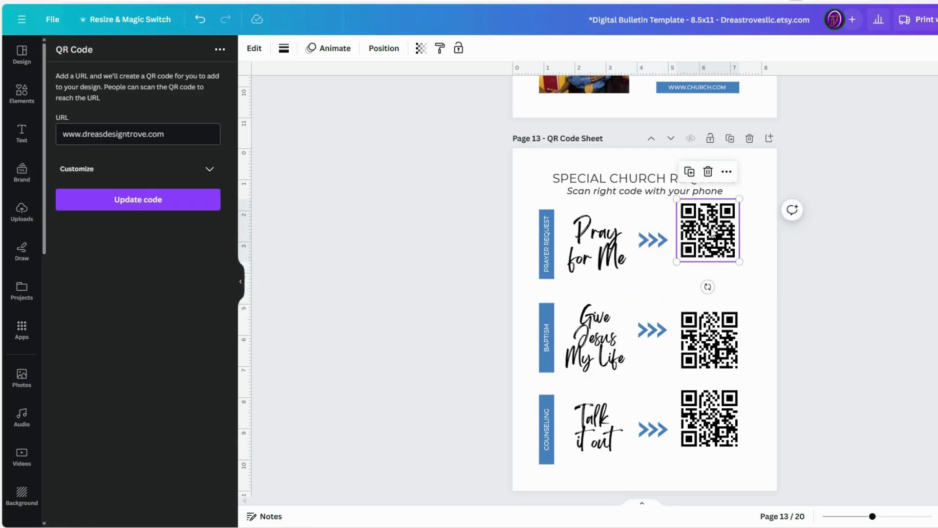
drag(711, 229, 712, 240)
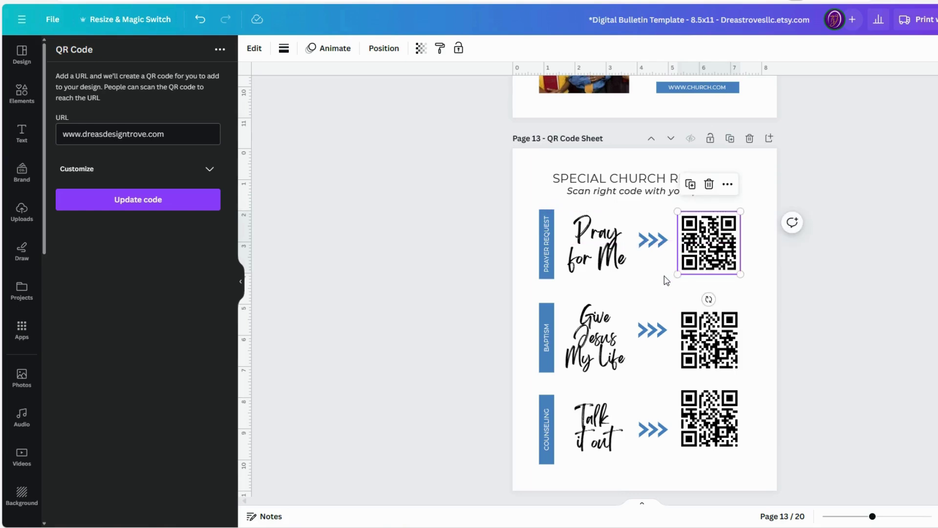
click(746, 285)
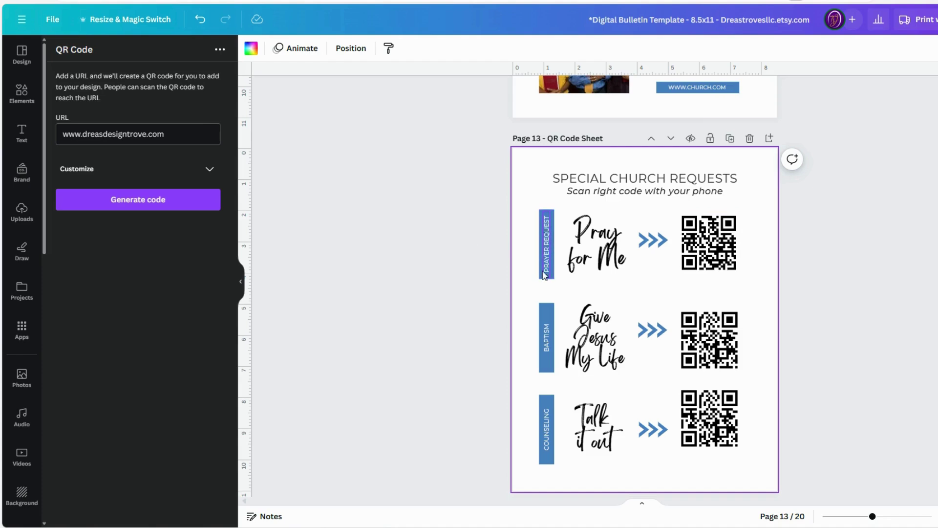
Examine the baptism and counseling request rows and their QR codes on the QR Code Sheet page.
scroll(562, 315, down, 2)
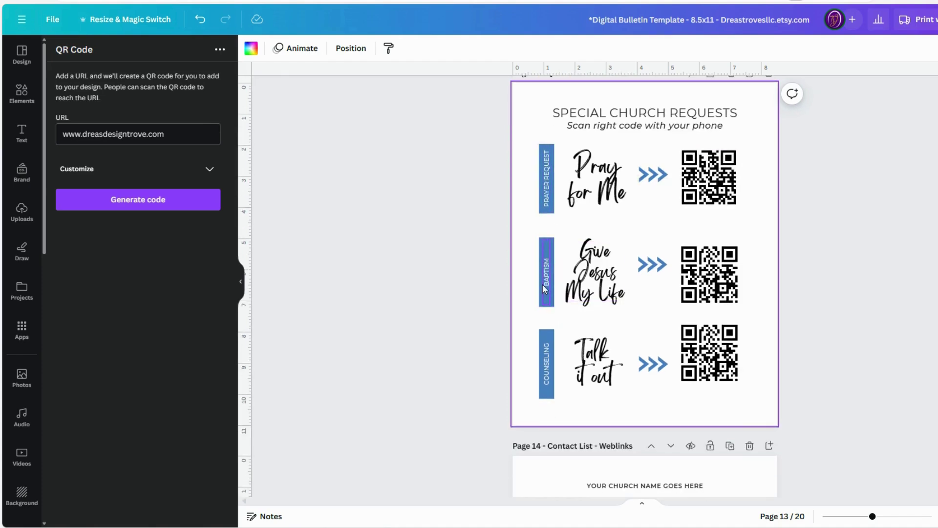
scroll(545, 281, down, 2)
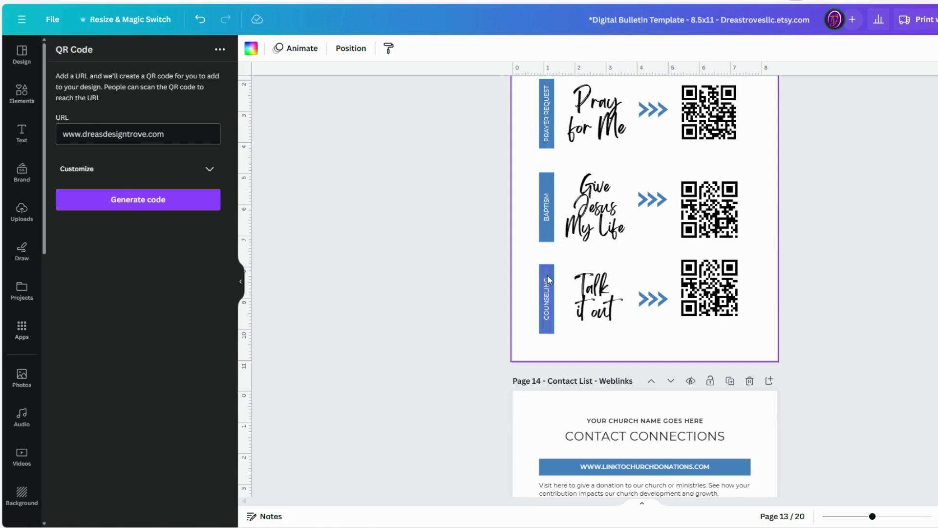
click(715, 314)
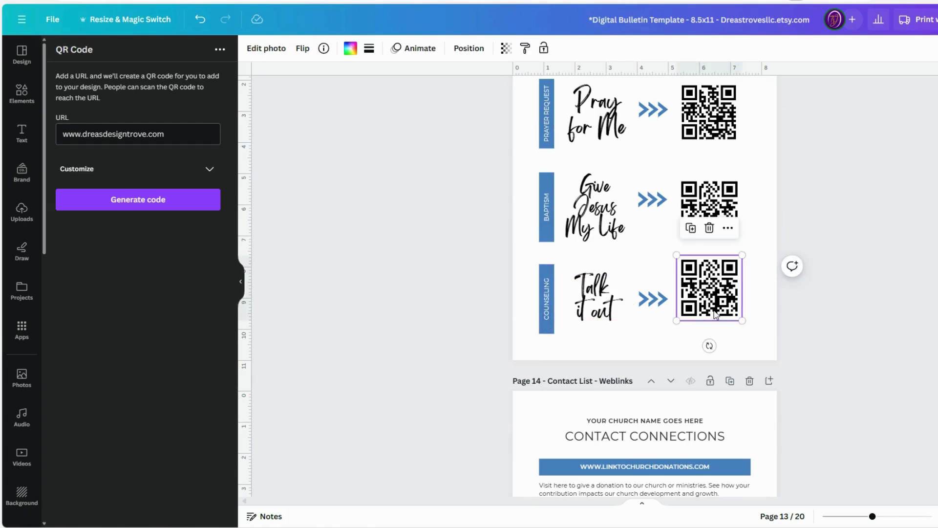
click(714, 195)
scroll(717, 195, up, 2)
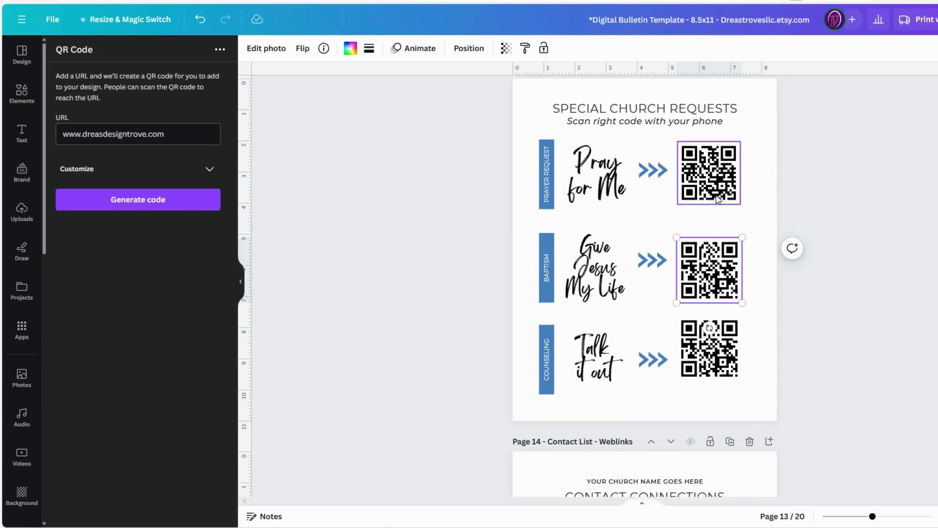
click(716, 172)
click(725, 276)
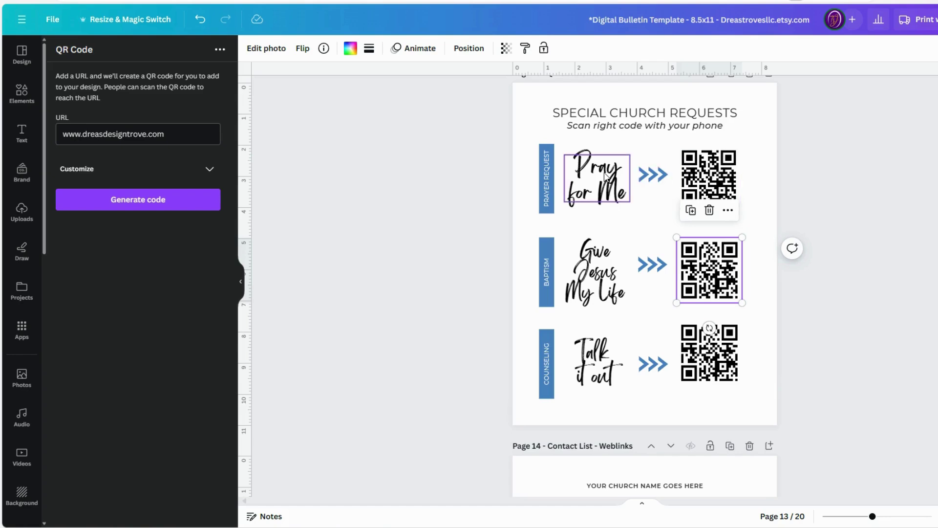
scroll(778, 308, up, 3)
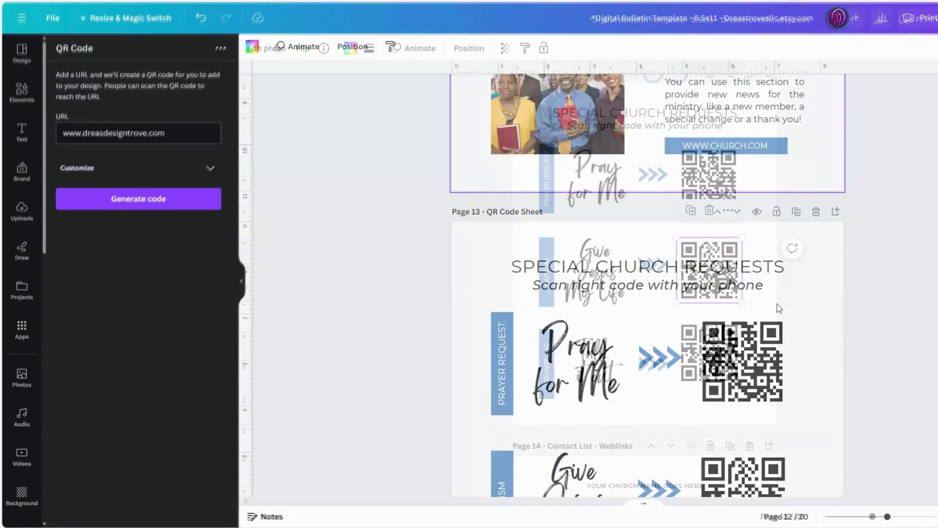
scroll(779, 308, up, 8)
scroll(778, 308, up, 3)
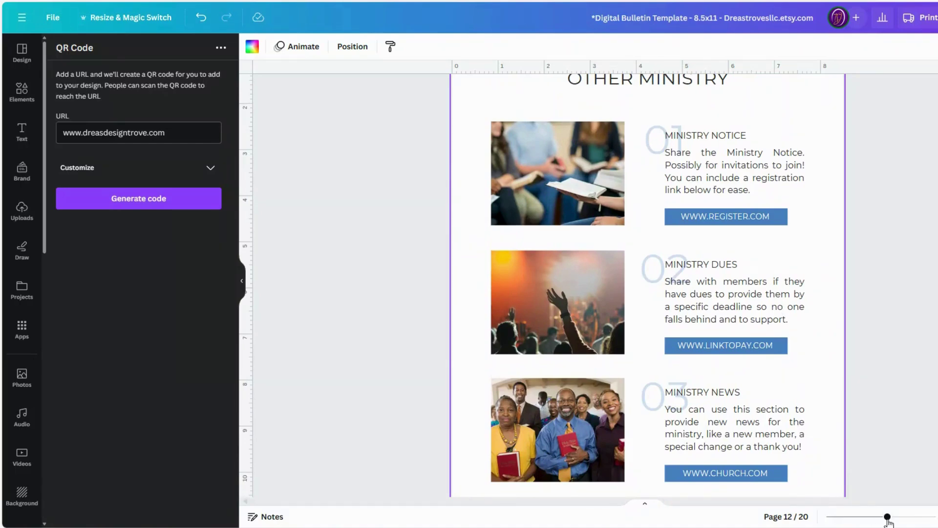
drag(887, 517, 880, 516)
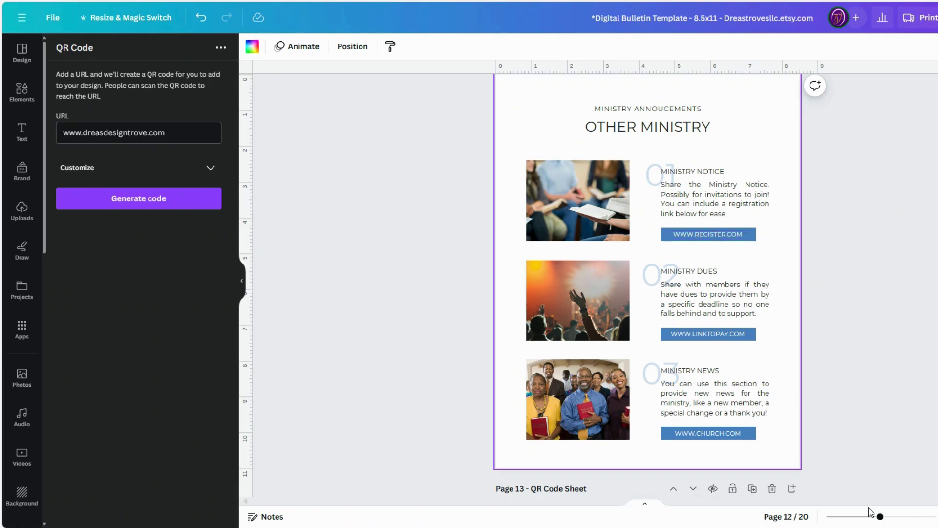
drag(880, 517, 885, 516)
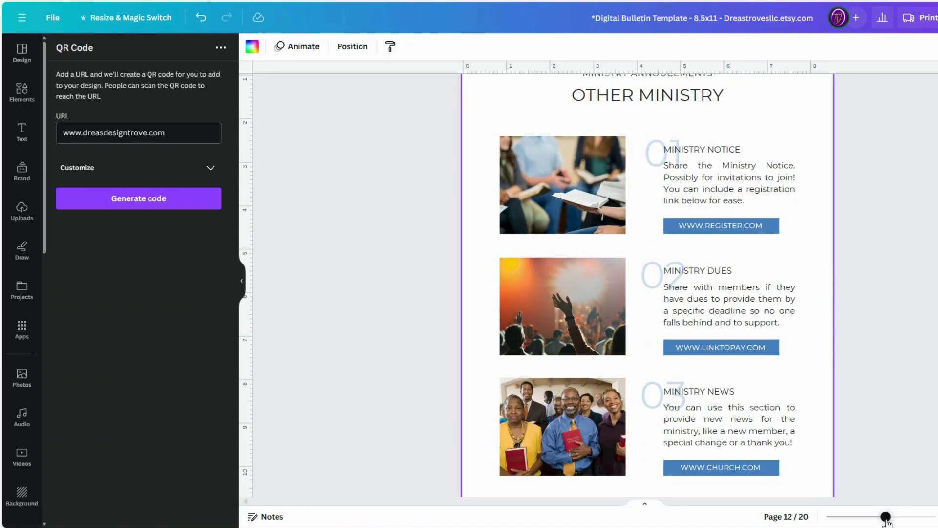
double_click(728, 227)
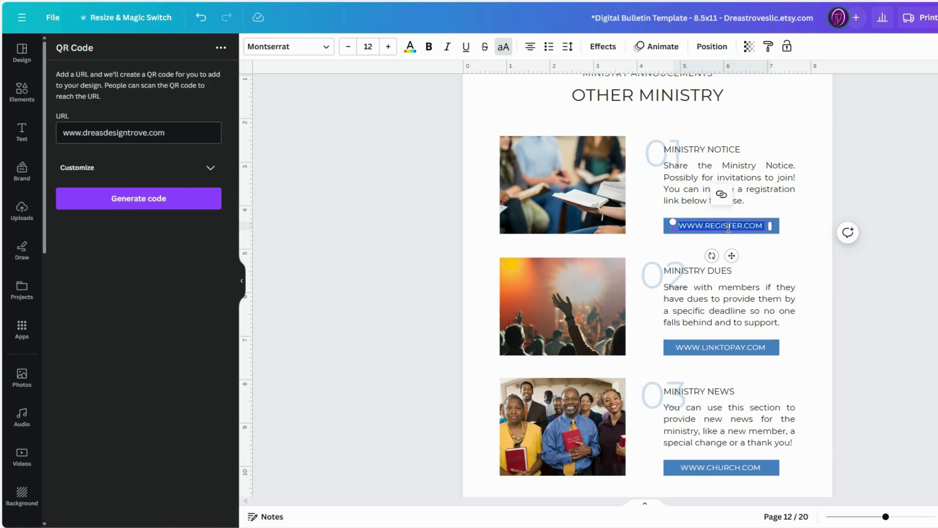
click(722, 194)
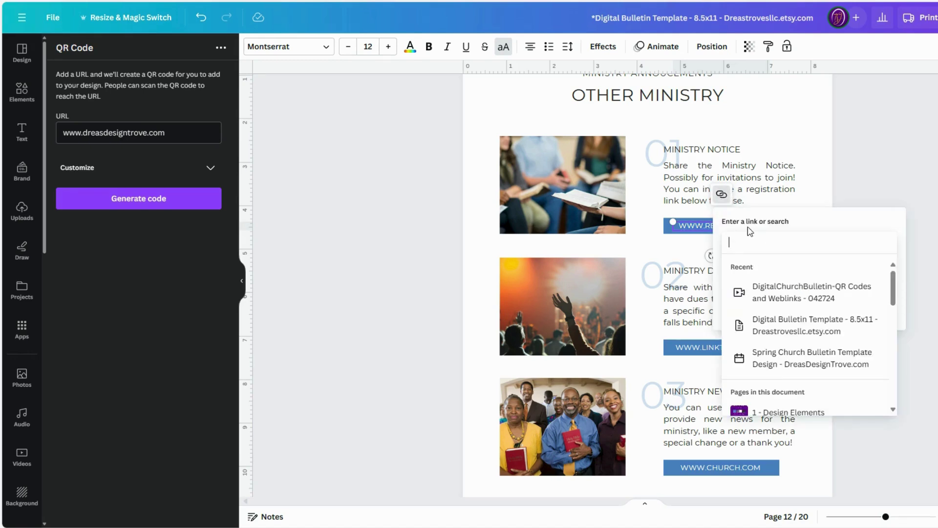
text(www.d)
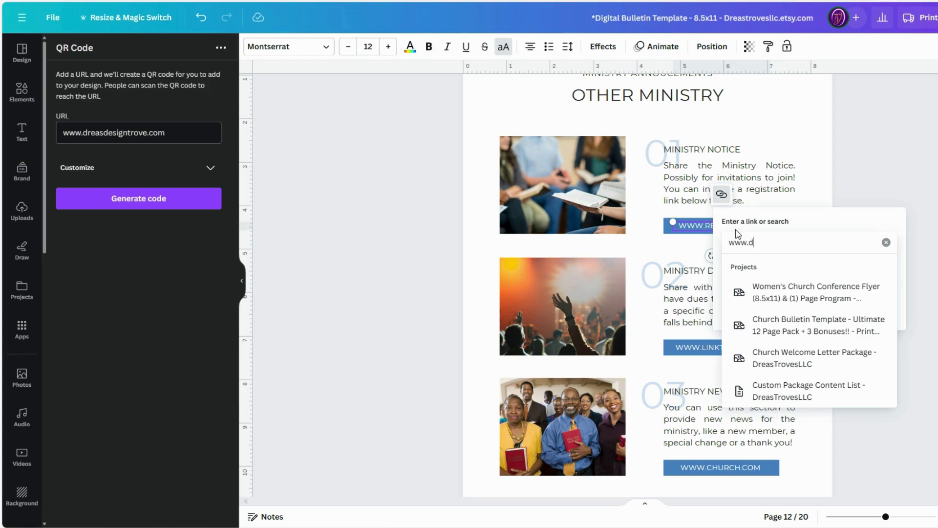
text(reasdesigntrove.com)
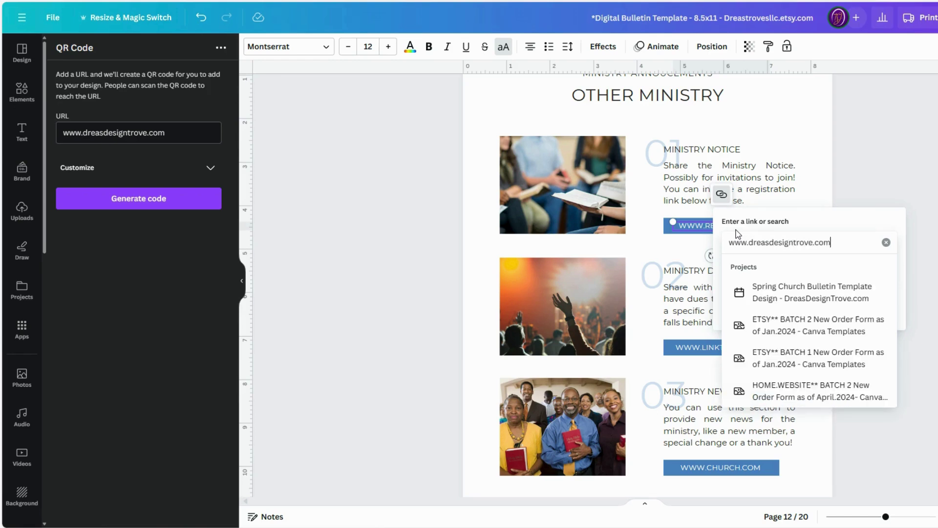
key(Return)
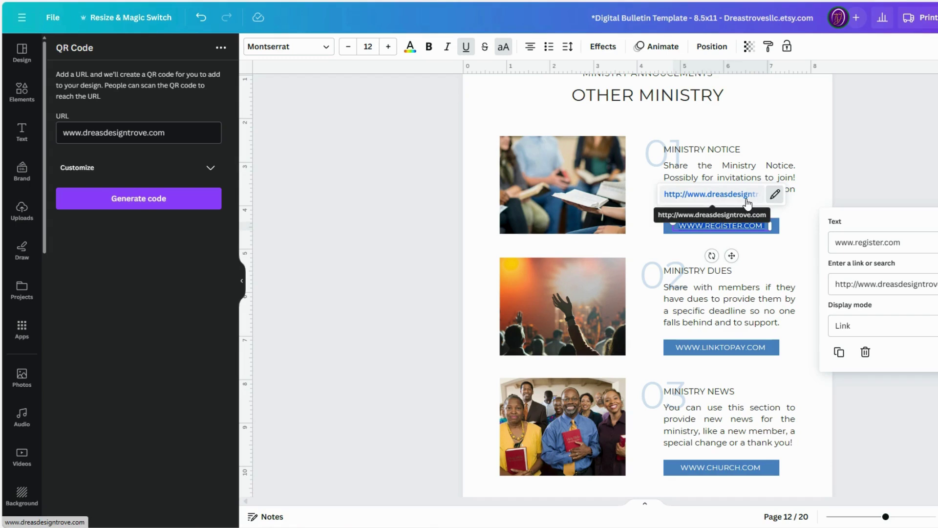
click(780, 259)
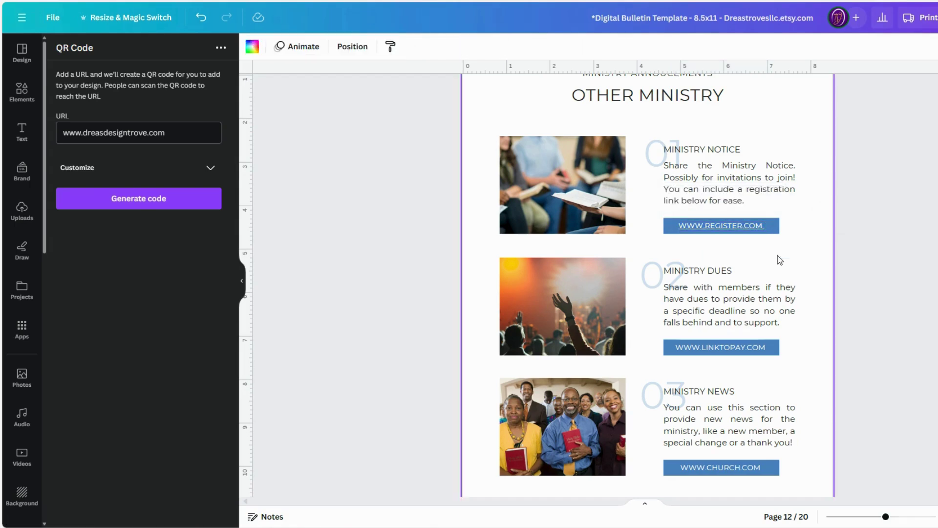
scroll(810, 221, down, 2)
scroll(809, 221, up, 2)
scroll(802, 206, down, 2)
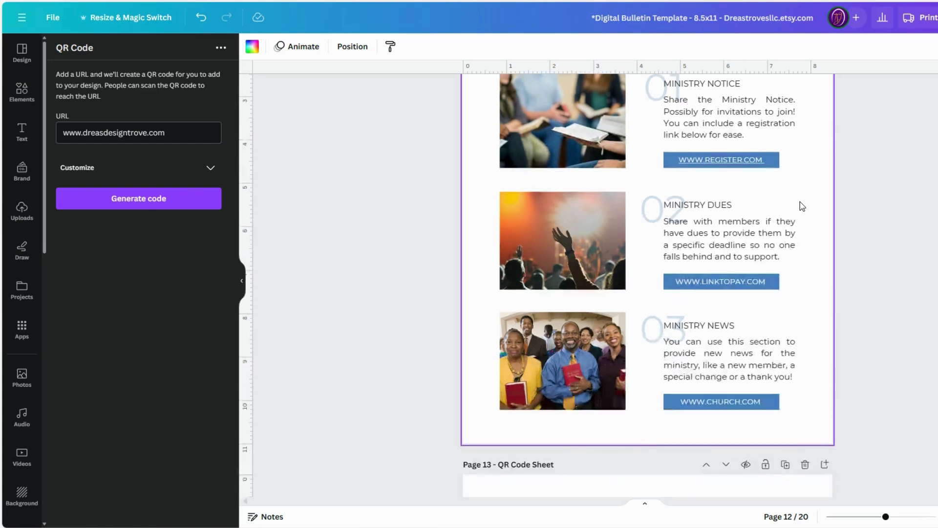
scroll(802, 206, up, 2)
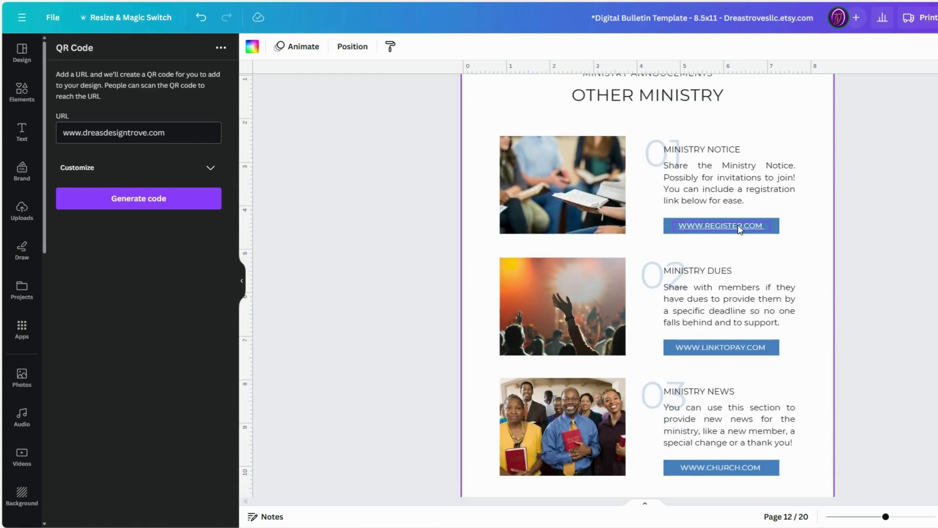
scroll(739, 230, down, 2)
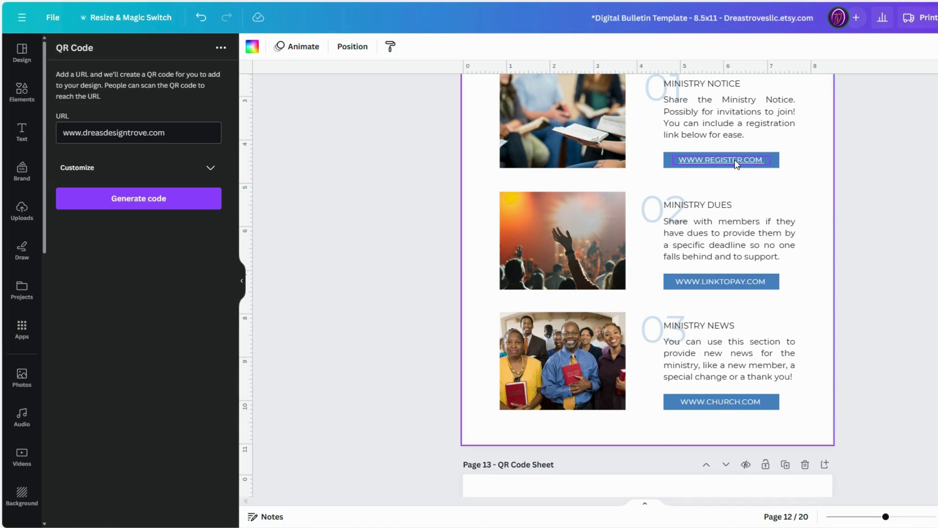
double_click(735, 286)
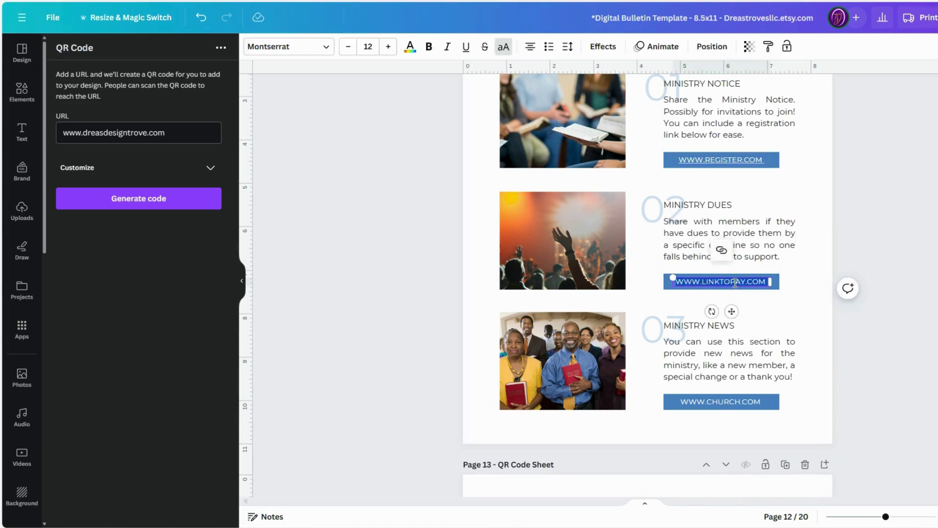
text(w)
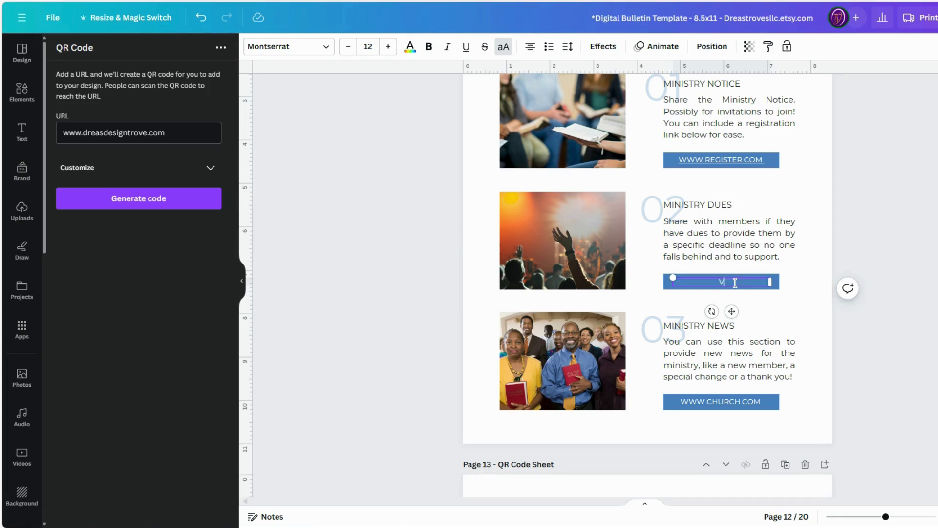
text(isit here!)
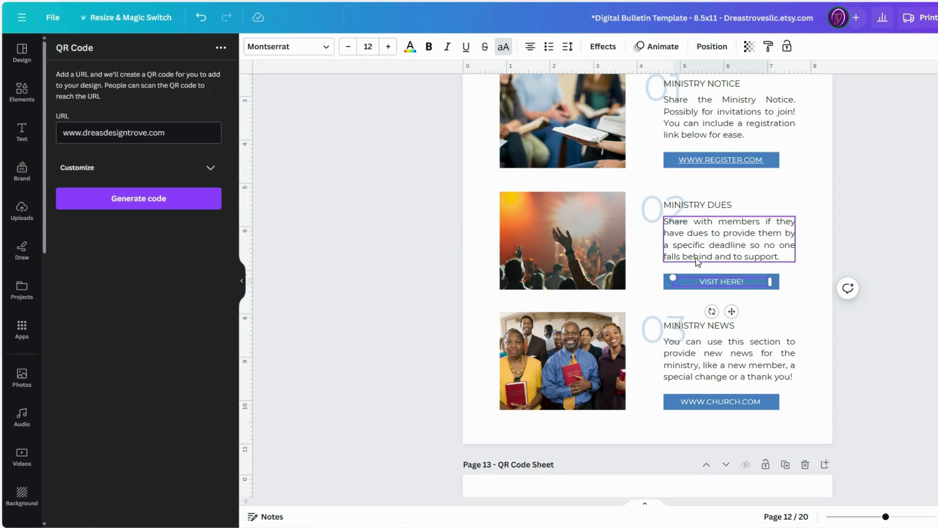
click(755, 307)
double_click(721, 283)
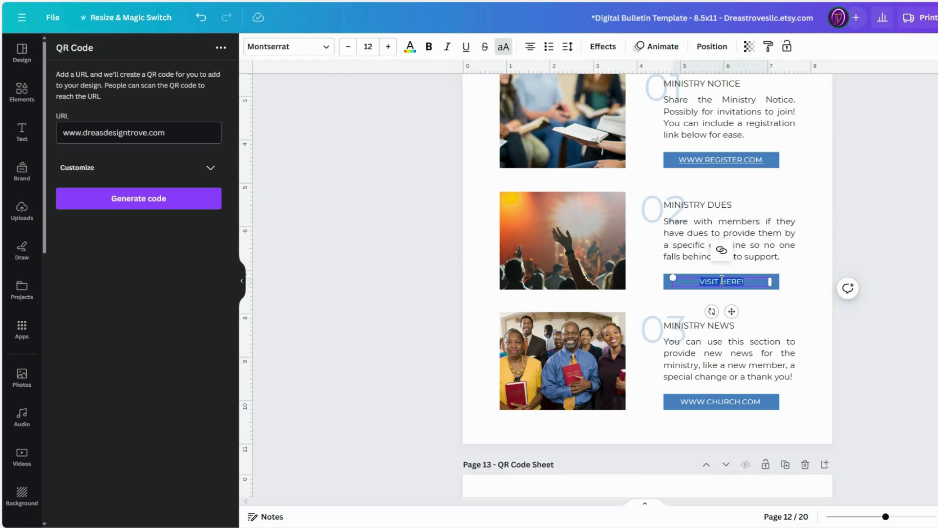
click(722, 252)
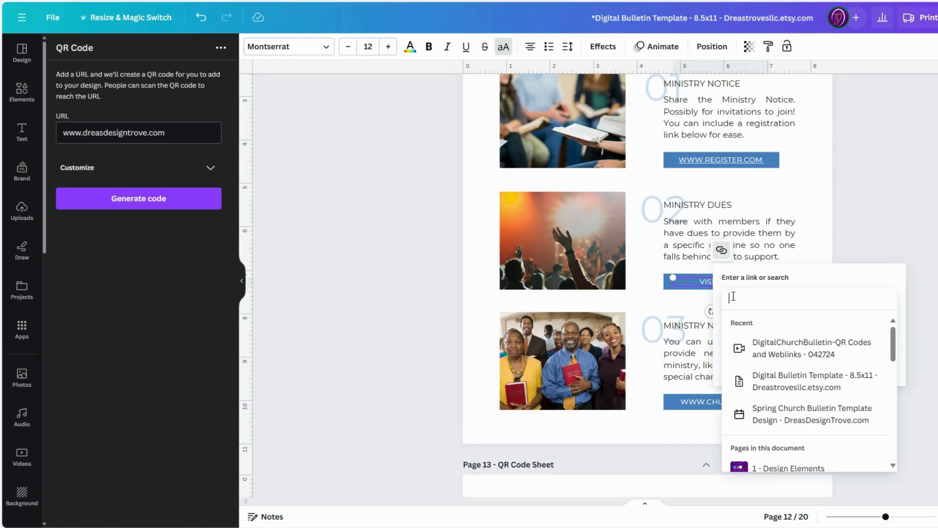
text(www.)
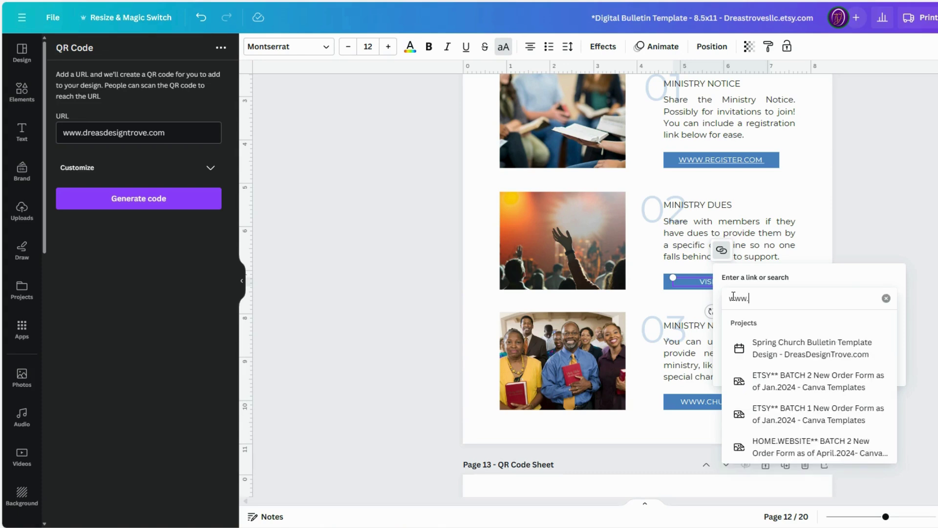
text(dreast)
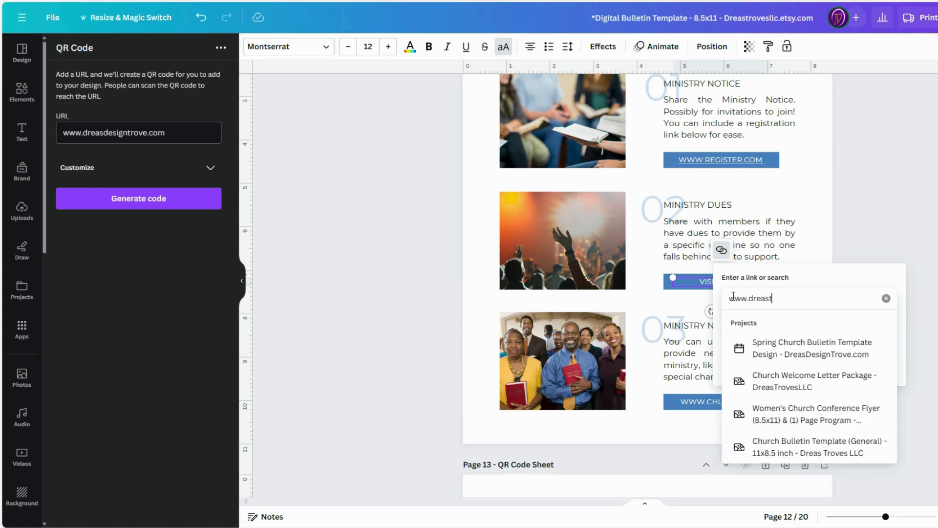
text(roved)
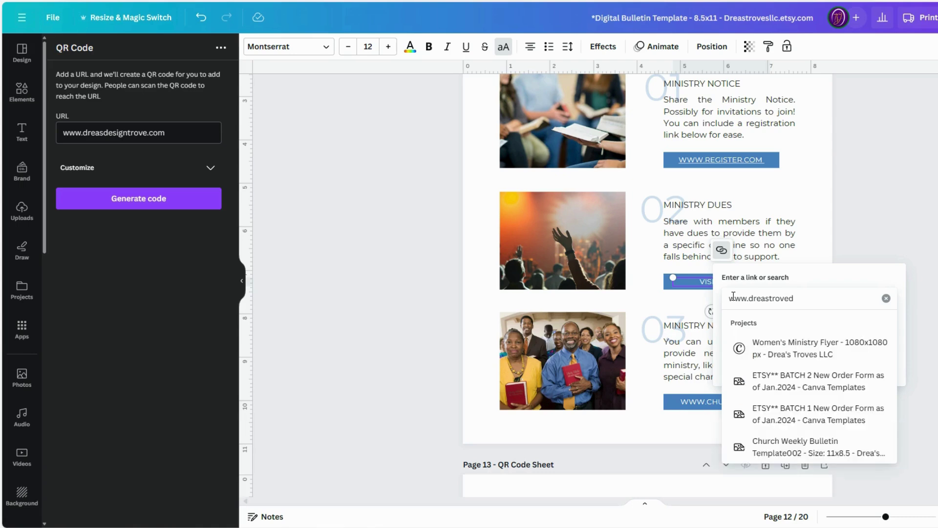
key(BackSpace)
text(.com)
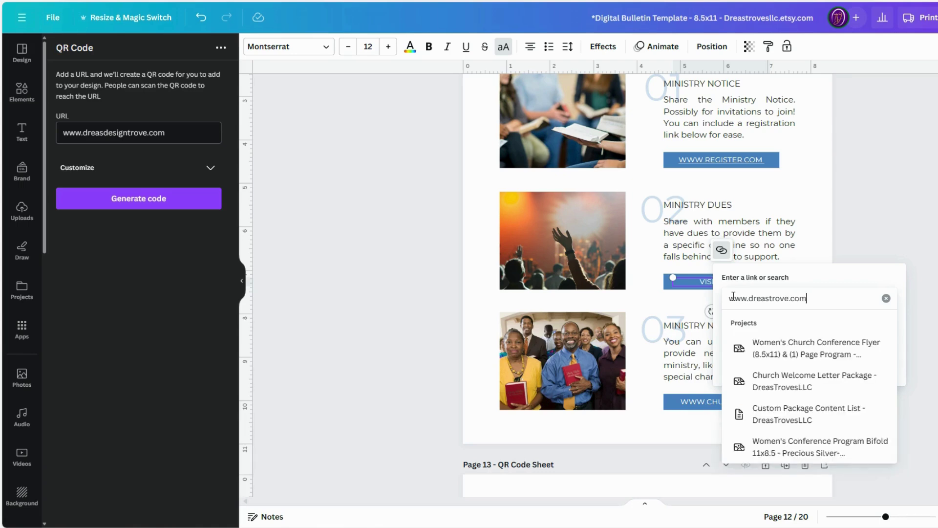
key(Return)
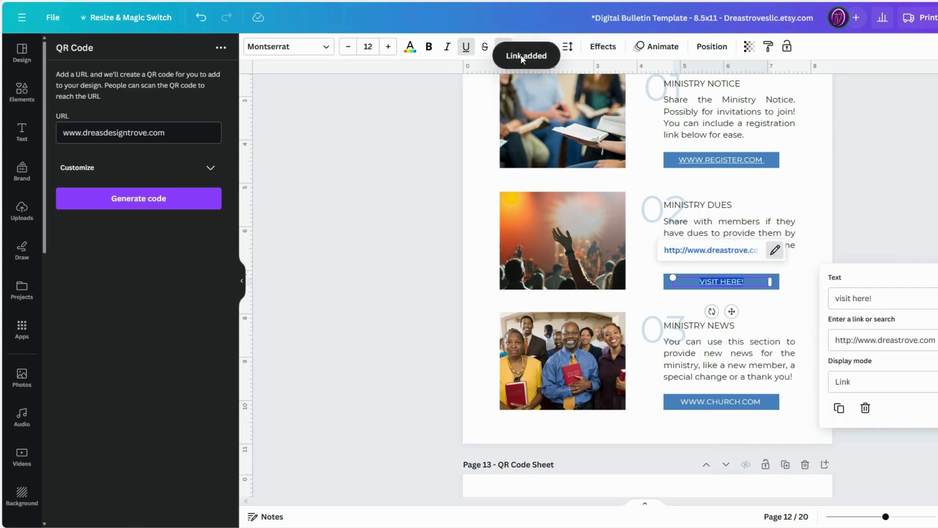